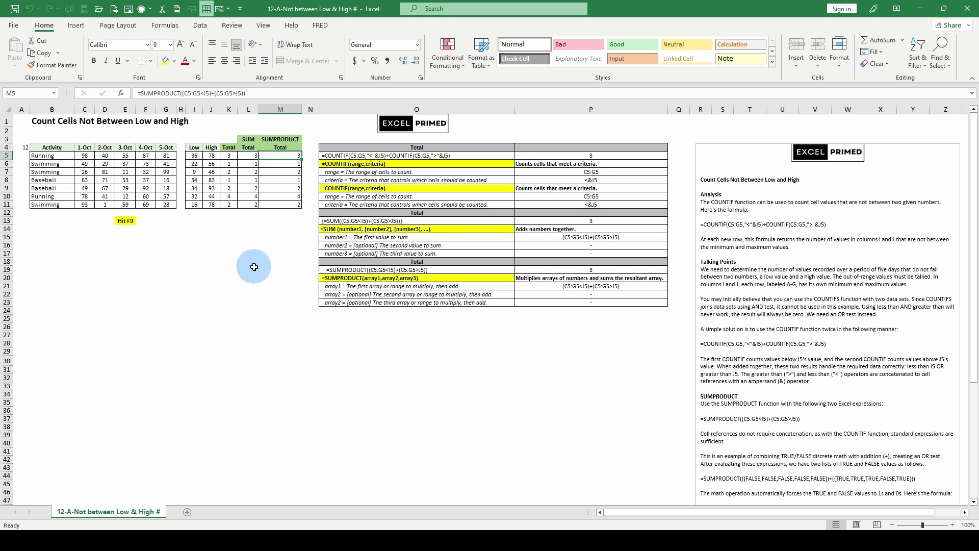
# Step: Inspect the COUNTIF formula in K5 for the Running row
pyautogui.click(227, 155)
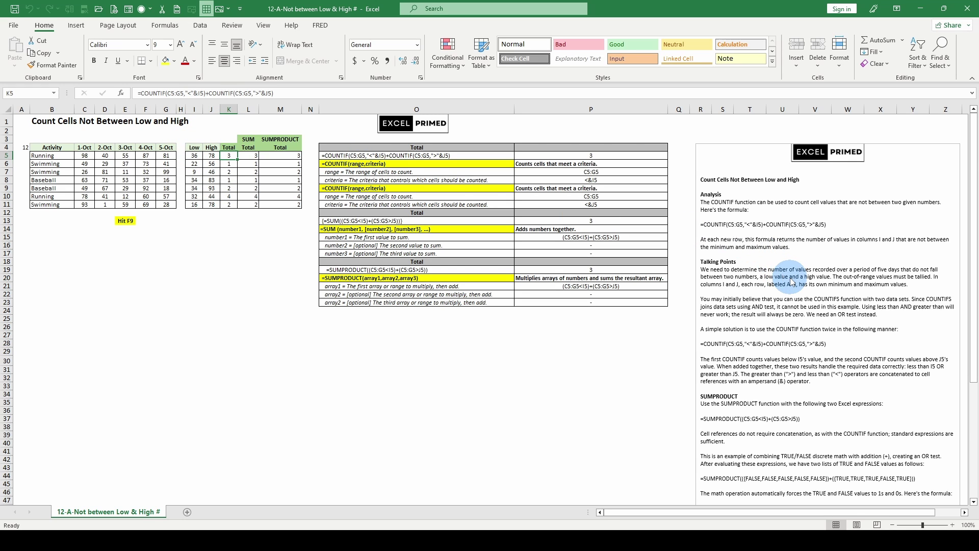
pyautogui.scroll(-3, 791, 281)
pyautogui.scroll(3, 792, 282)
pyautogui.scroll(-5, 791, 281)
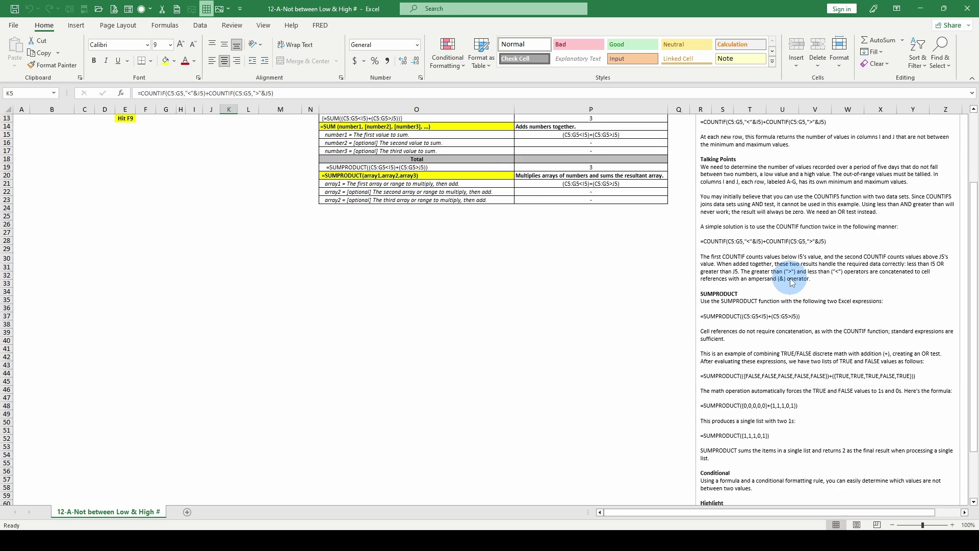
pyautogui.scroll(5, 791, 281)
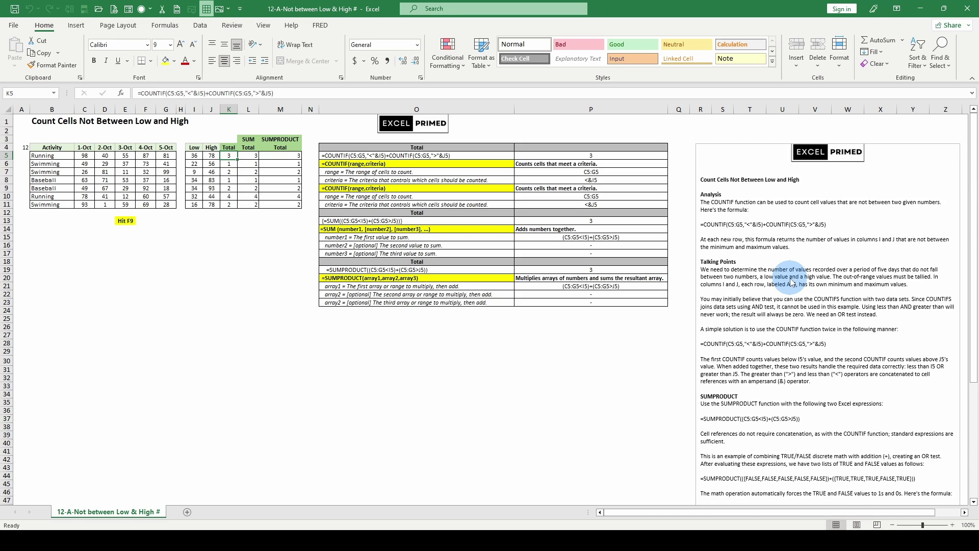
pyautogui.scroll(-3, 791, 282)
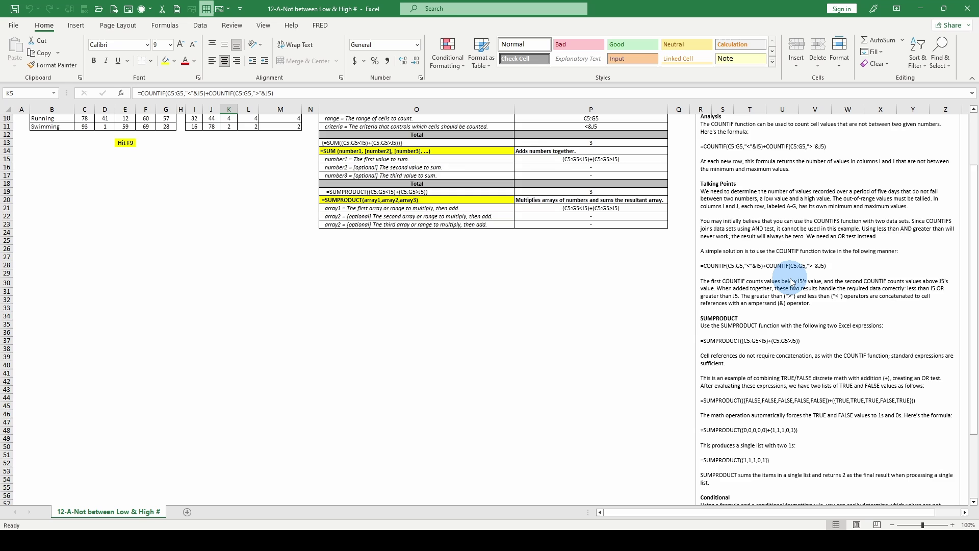
pyautogui.scroll(3, 791, 282)
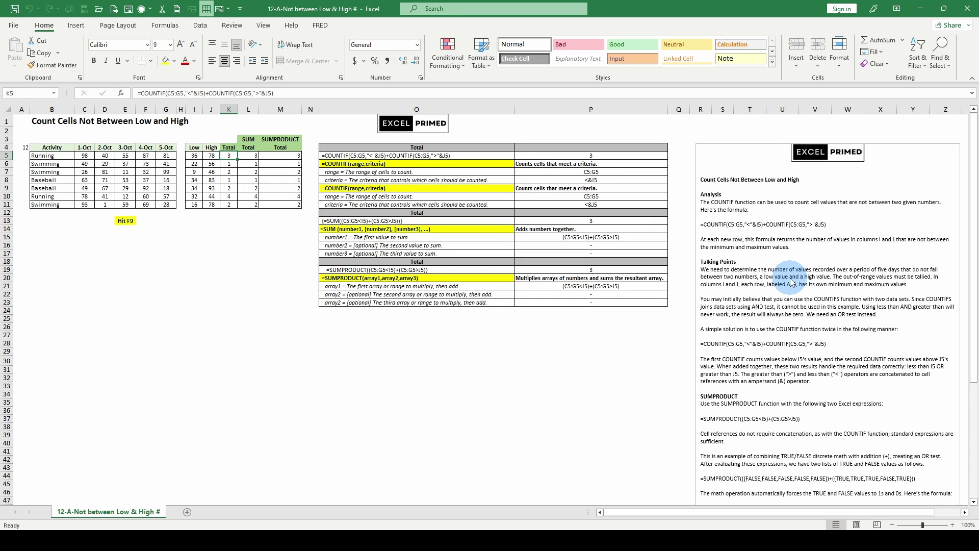
pyautogui.scroll(-5, 791, 281)
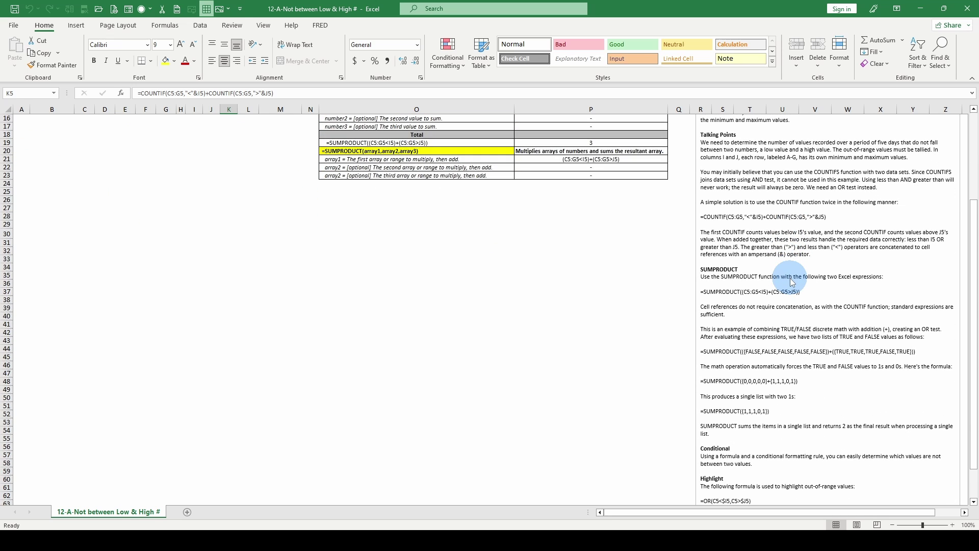
pyautogui.scroll(5, 791, 282)
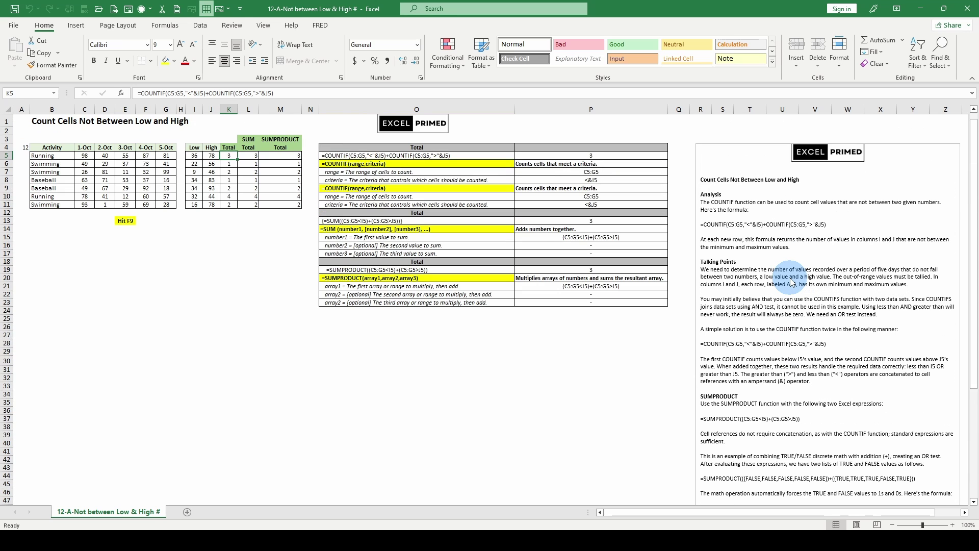
# Step: Compare the COUNTIF, SUM array and SUMPRODUCT formulas in K5, L5 and M5
pyautogui.click(252, 156)
pyautogui.click(230, 156)
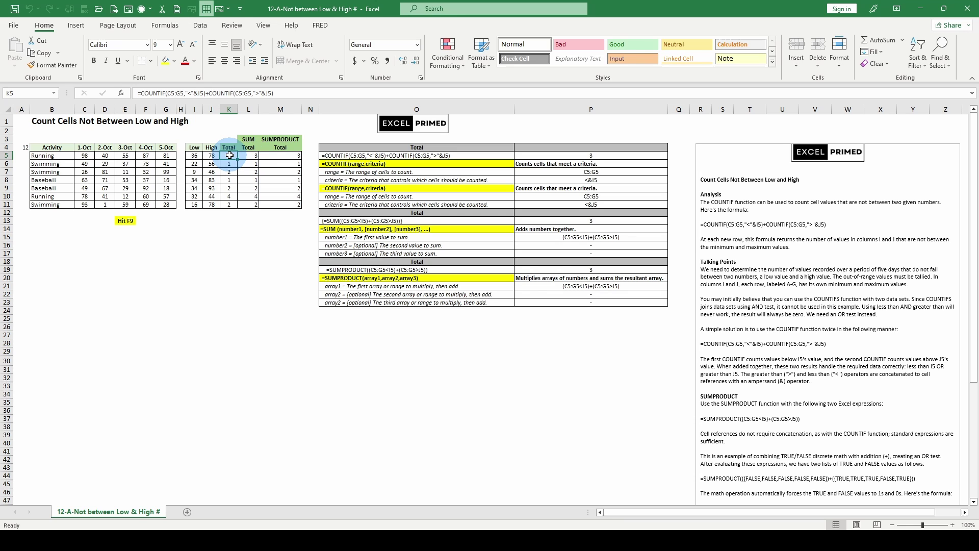
pyautogui.click(250, 156)
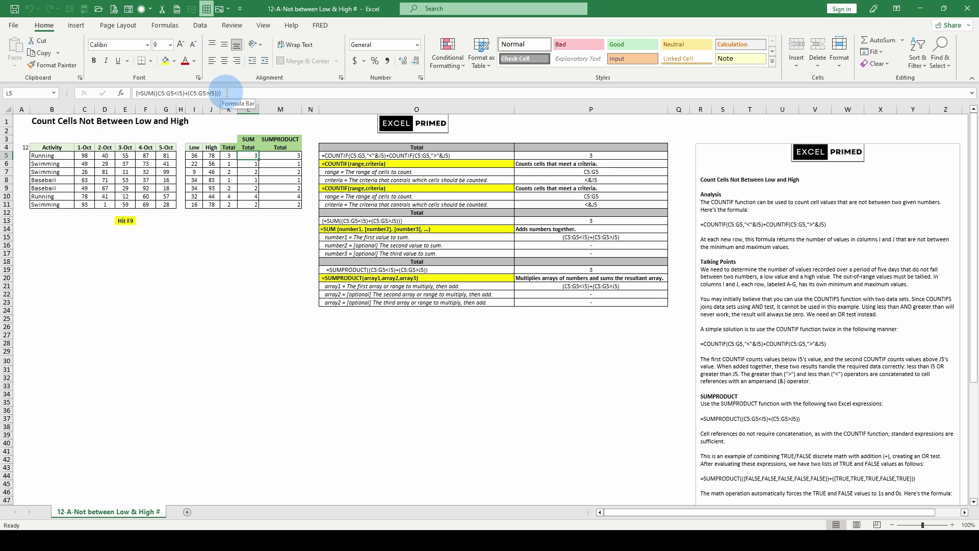
pyautogui.click(280, 156)
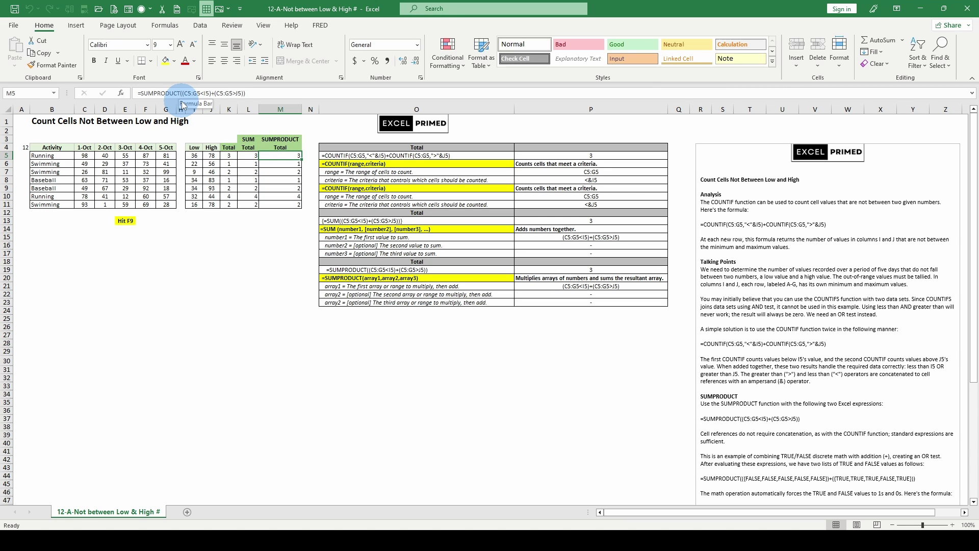
pyautogui.click(230, 155)
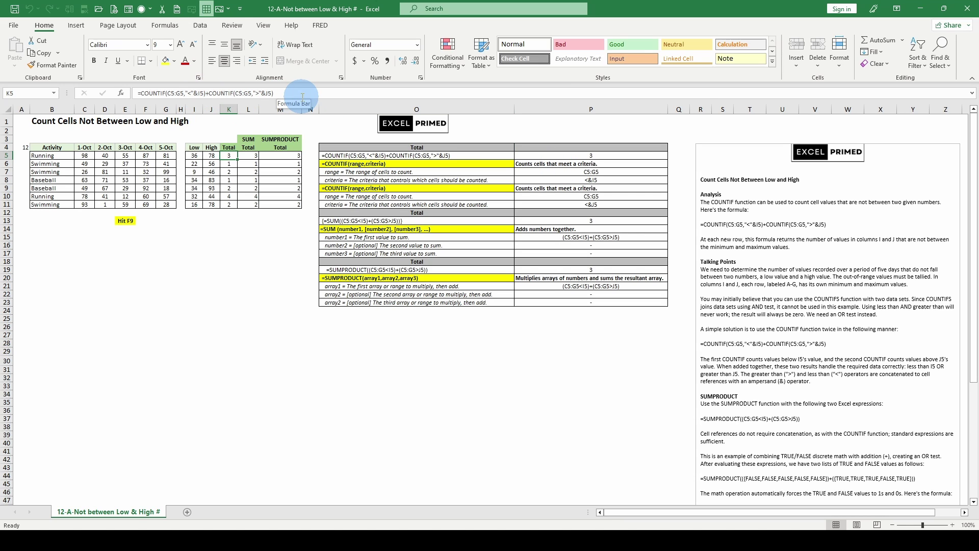
pyautogui.click(251, 155)
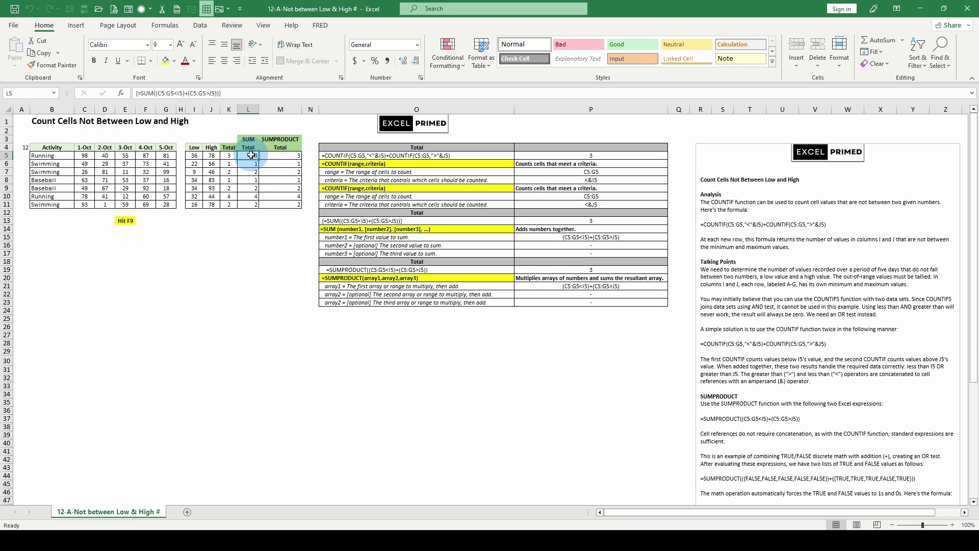
pyautogui.click(230, 155)
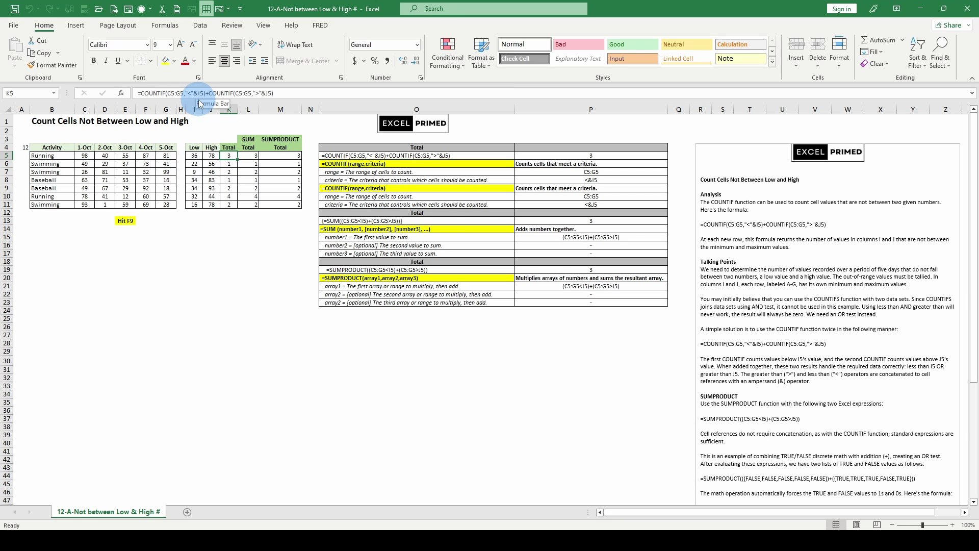
# Step: Compare L5's SUM array with M5's SUMPRODUCT, then put M5's formula into edit mode
pyautogui.click(247, 155)
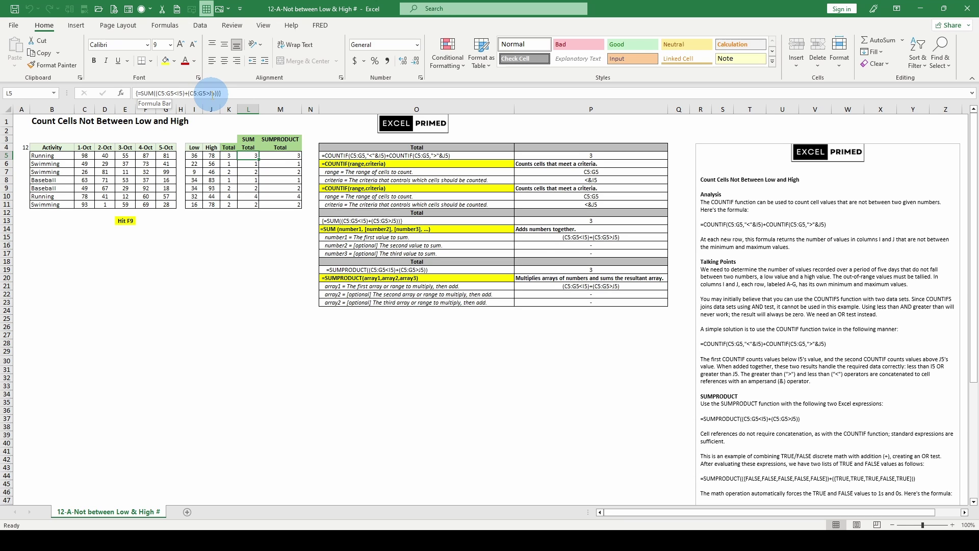
pyautogui.click(272, 155)
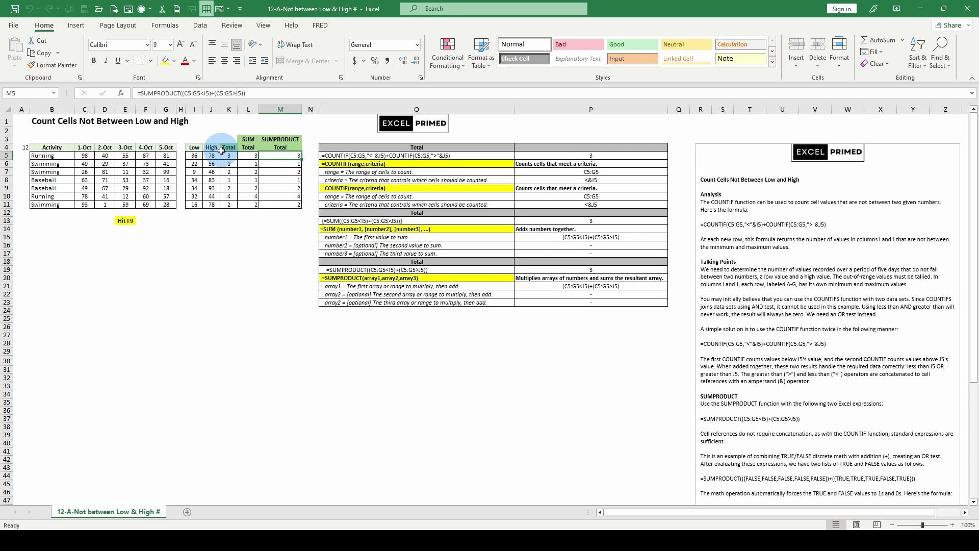
pyautogui.click(248, 155)
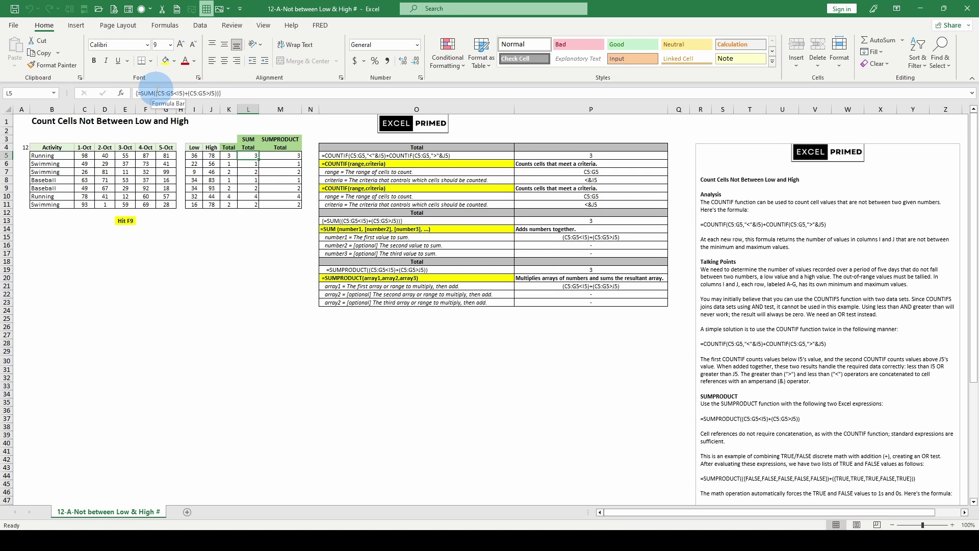
pyautogui.click(274, 157)
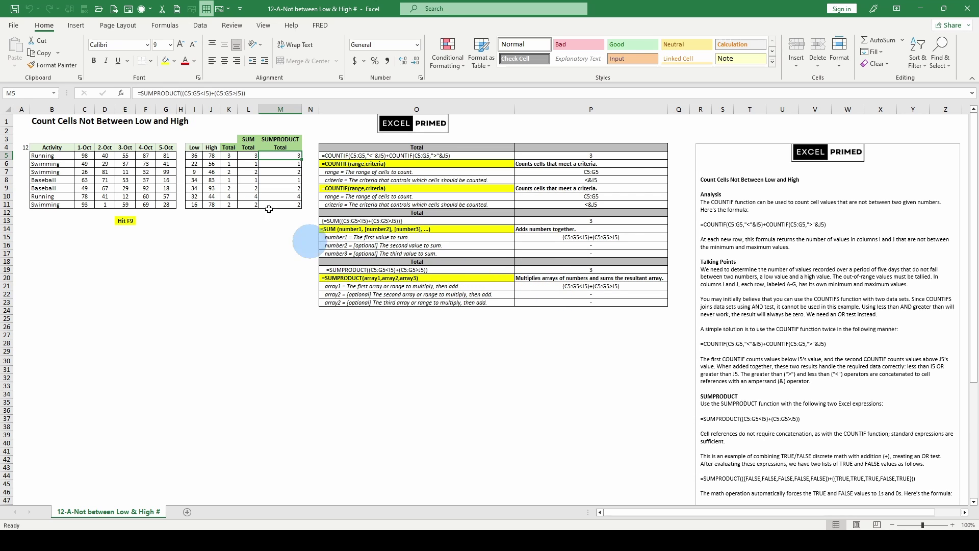
pyautogui.click(196, 95)
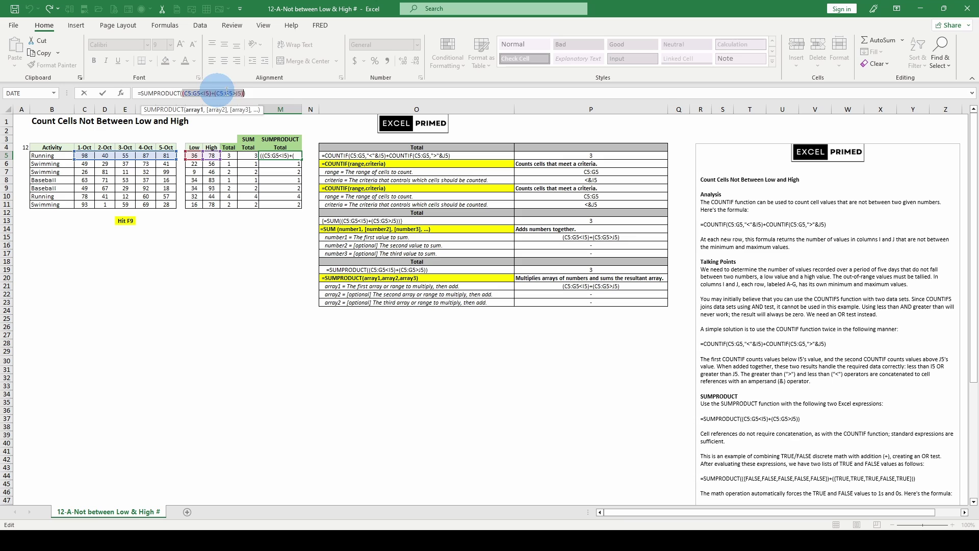
# Step: Evaluate C5:G5<I5 and C5:G5>J5 into TRUE/FALSE arrays with F9
pyautogui.click(192, 94)
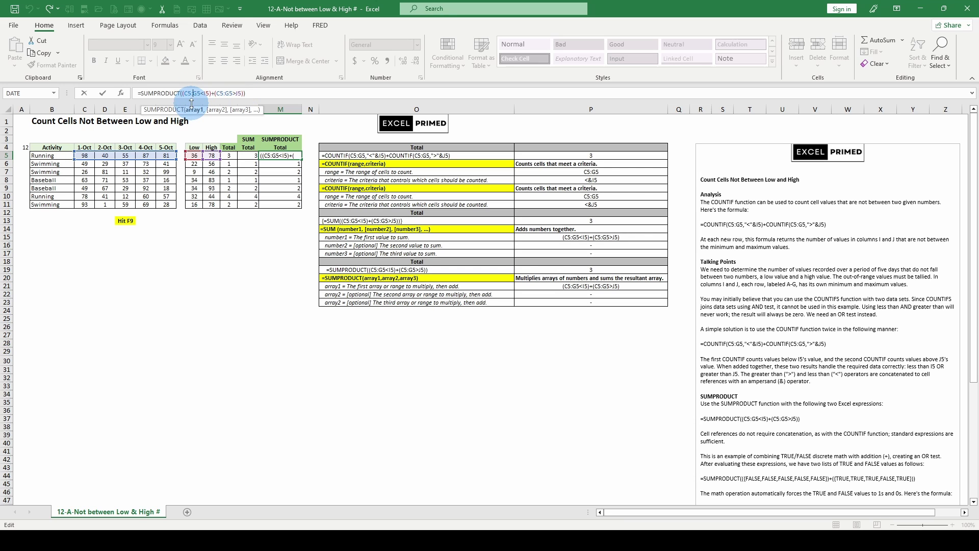
pyautogui.moveTo(185, 94); pyautogui.dragTo(209, 95)
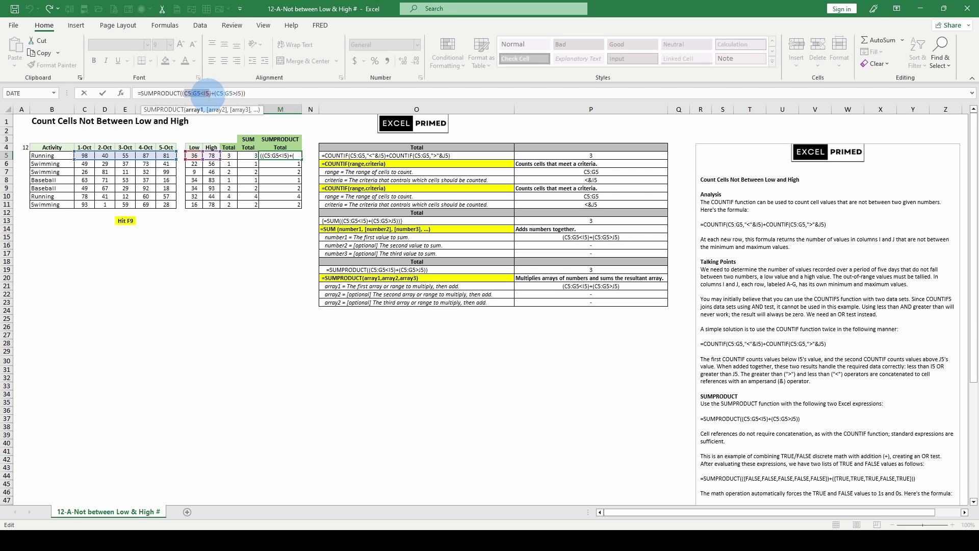
pyautogui.press('F9')
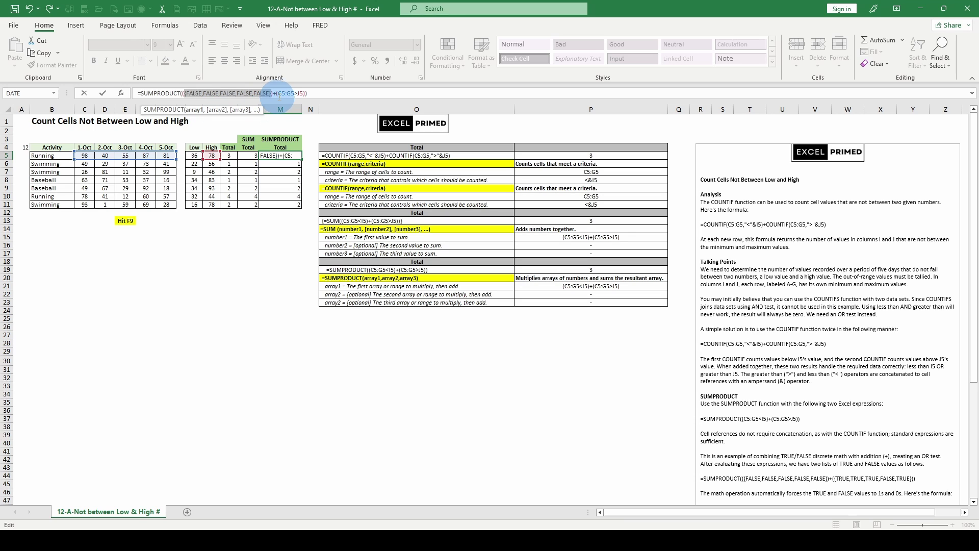
pyautogui.moveTo(278, 93); pyautogui.dragTo(303, 91)
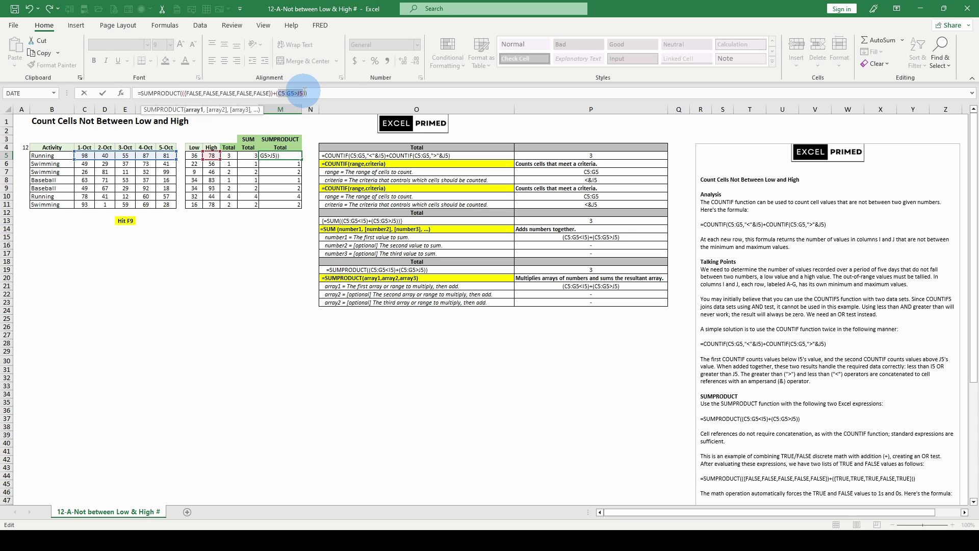
pyautogui.press('F9')
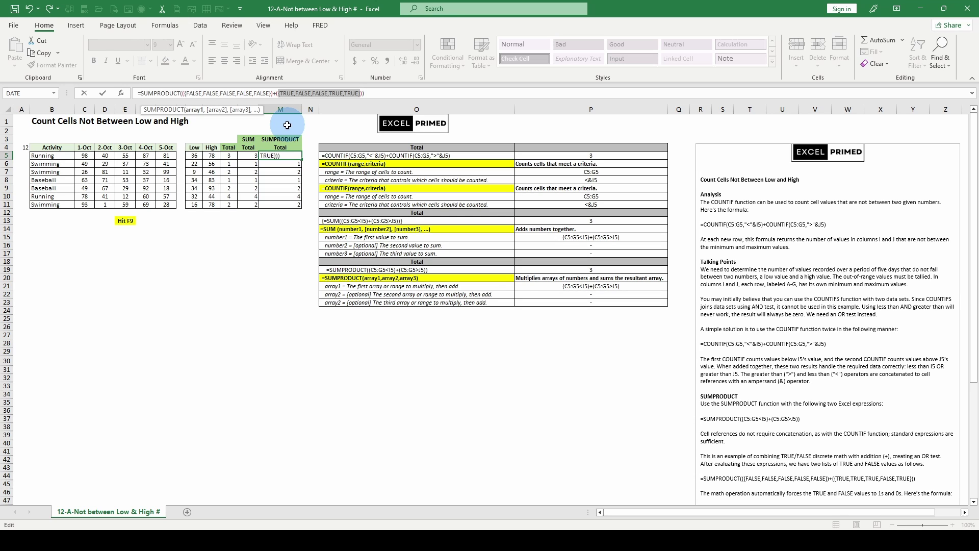
# Step: Cancel the edit, keeping M5's SUMPRODUCT formula unchanged
pyautogui.press('Escape')
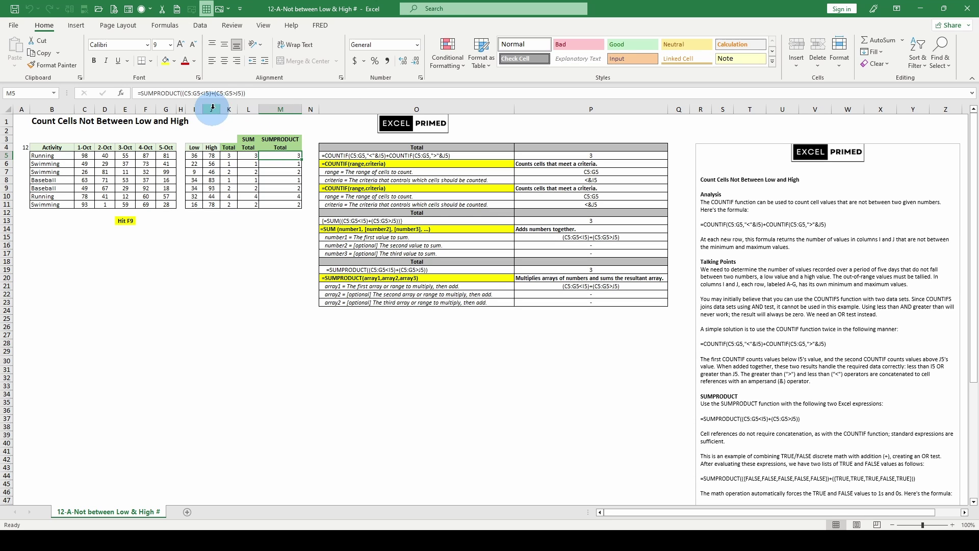
pyautogui.moveTo(218, 93); pyautogui.dragTo(244, 94)
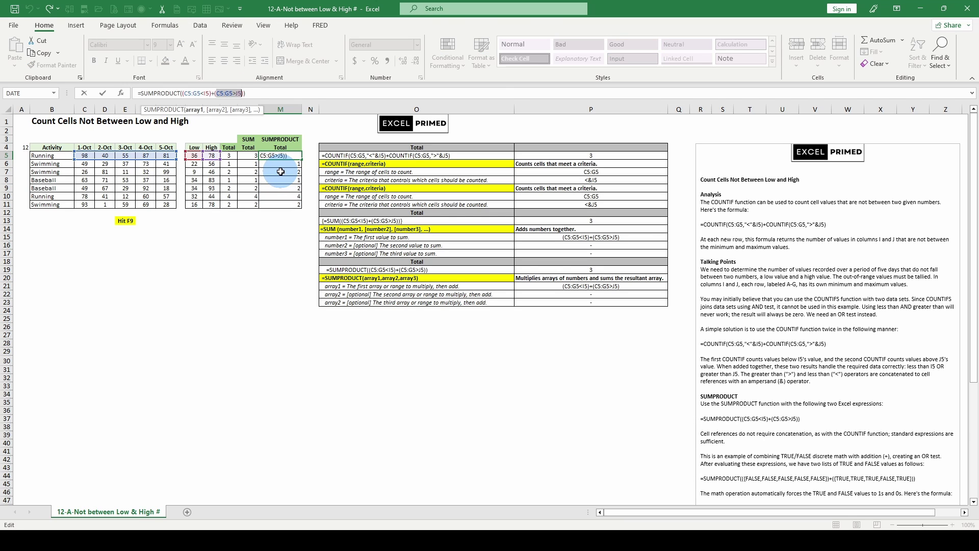
pyautogui.press('Escape')
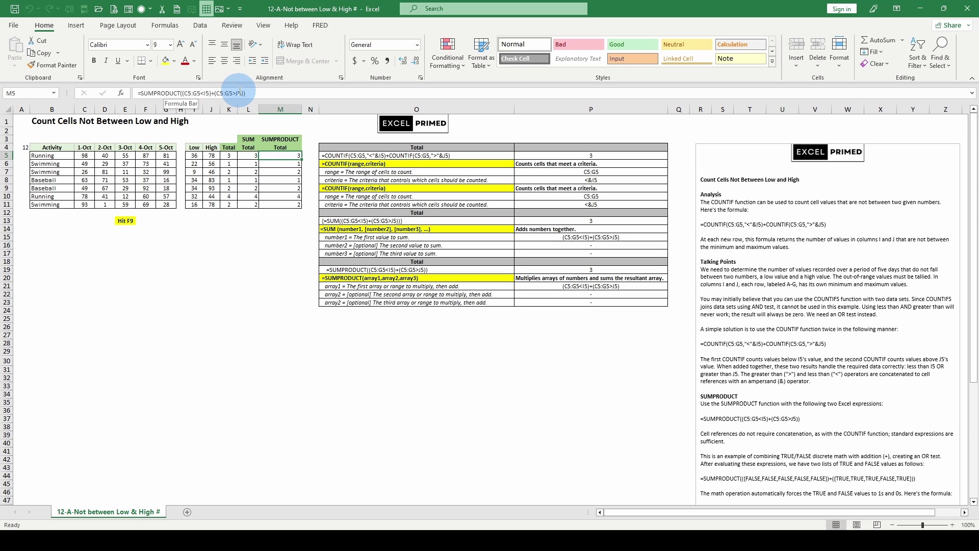
pyautogui.scroll(-5, 768, 253)
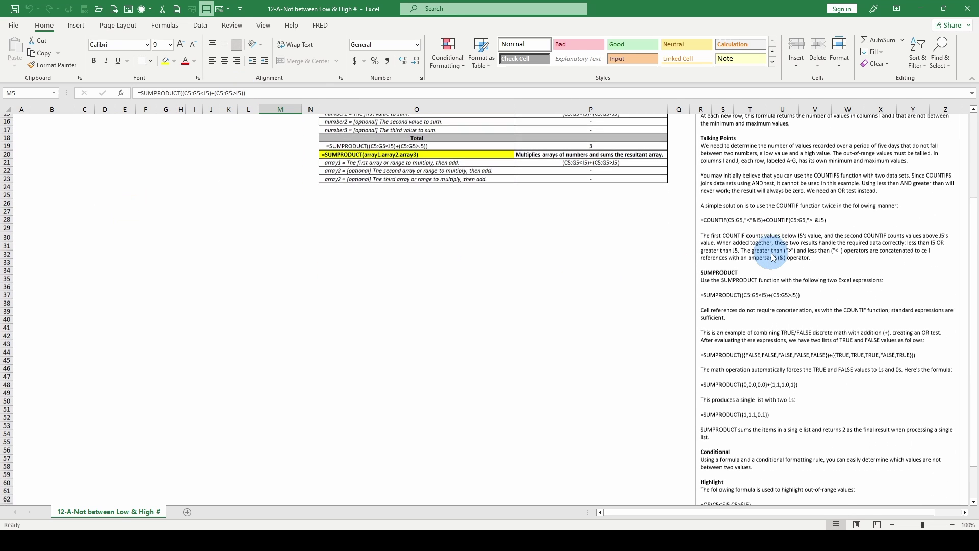
pyautogui.scroll(5, 772, 255)
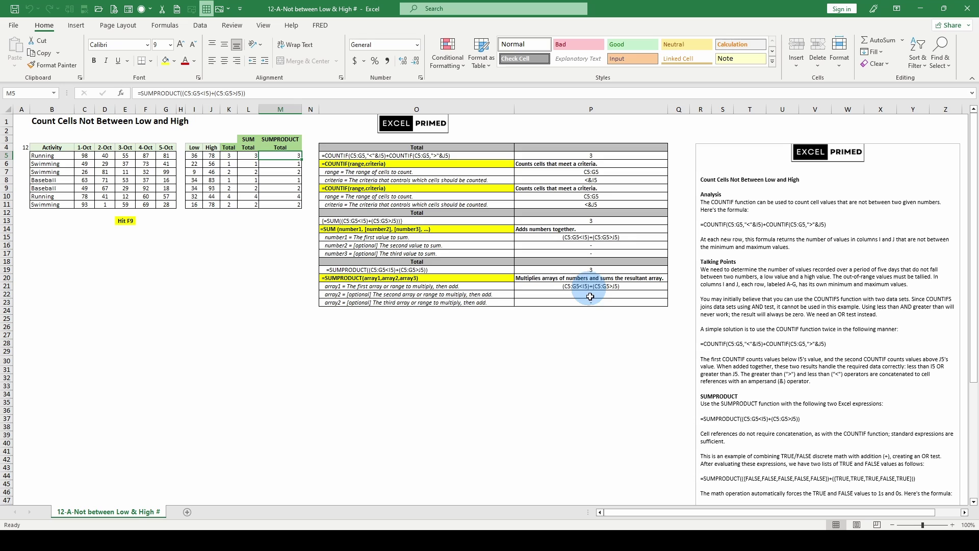